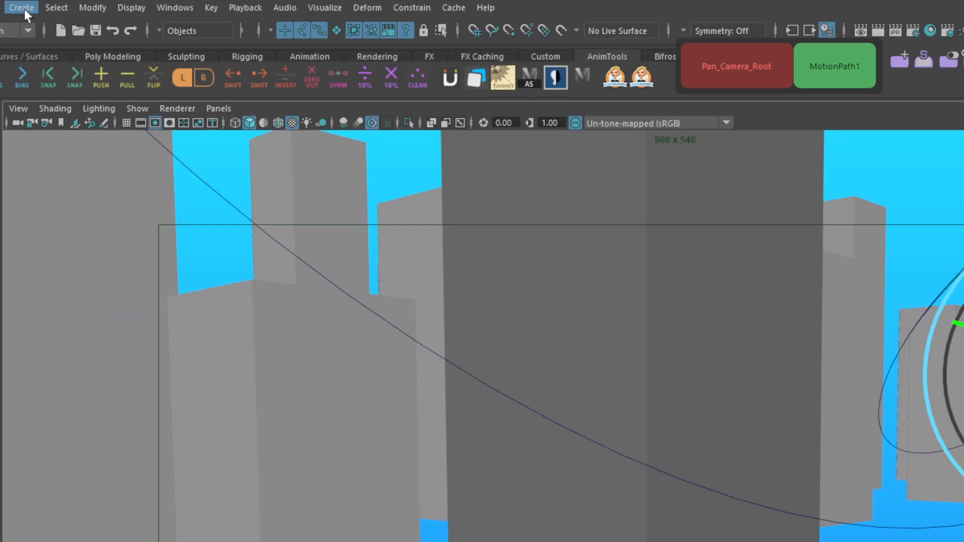
- Create a new camera of the Camera and Aim type in the scene
{"action": "left_click", "coordinate": [36, 4]}
{"action": "mouse_move", "coordinate": [100, 53]}
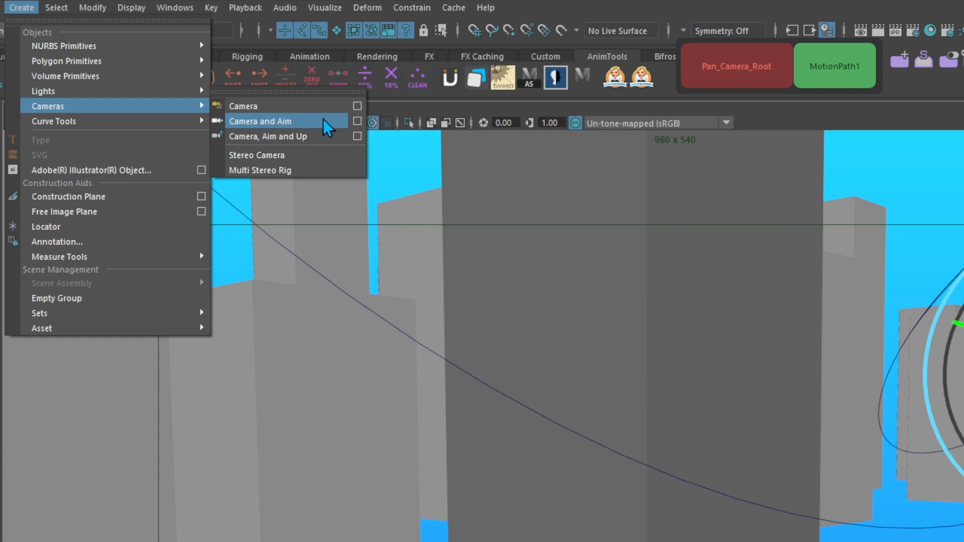
{"action": "left_click", "coordinate": [323, 119]}
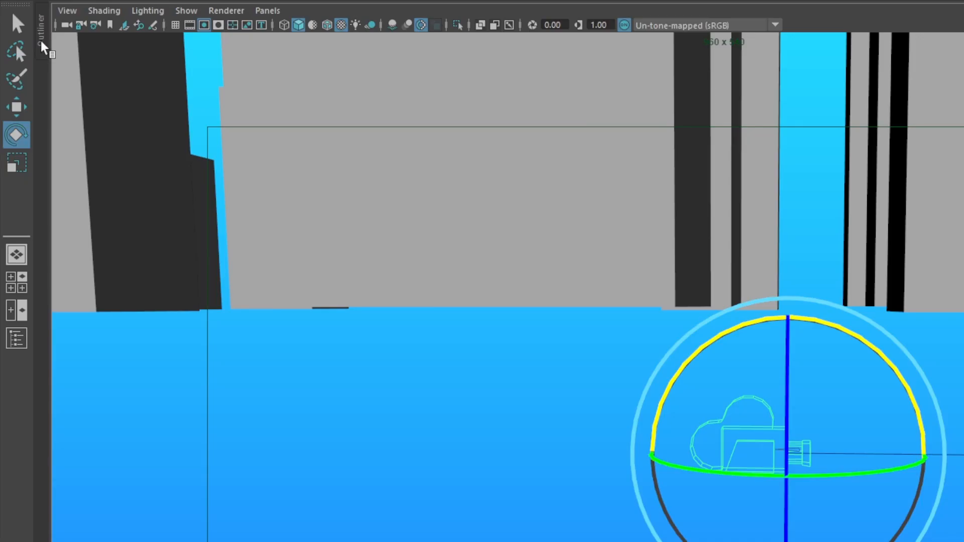
{"action": "left_click", "coordinate": [41, 41]}
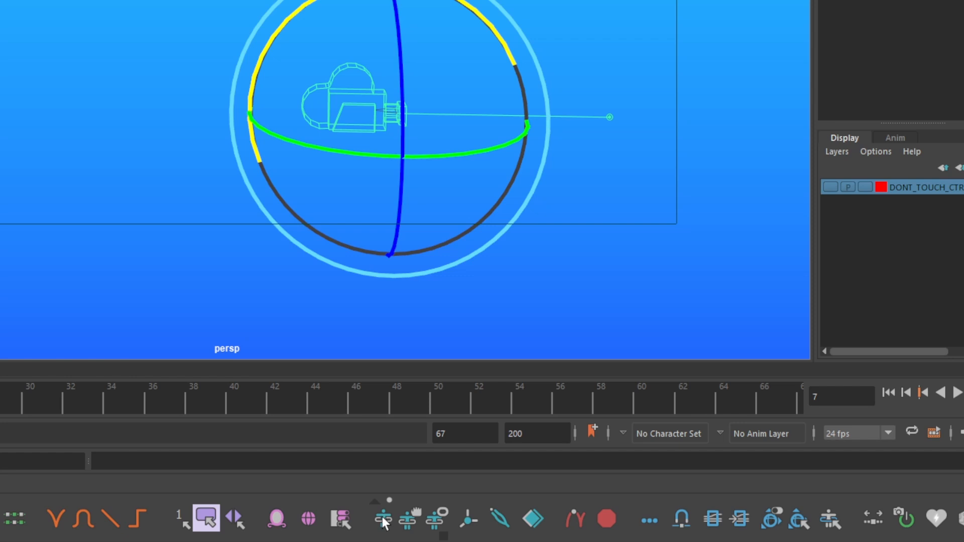
- Create an orange simple control in world space for the new camera and label it "aim camera"
{"action": "left_click", "coordinate": [383, 520]}
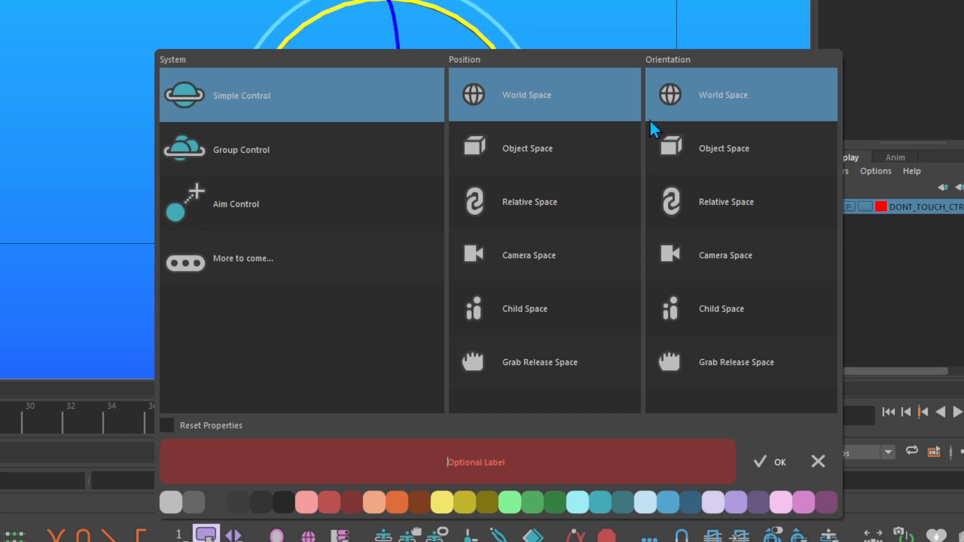
{"action": "left_click", "coordinate": [567, 444]}
{"action": "type", "text": "aim ca"}
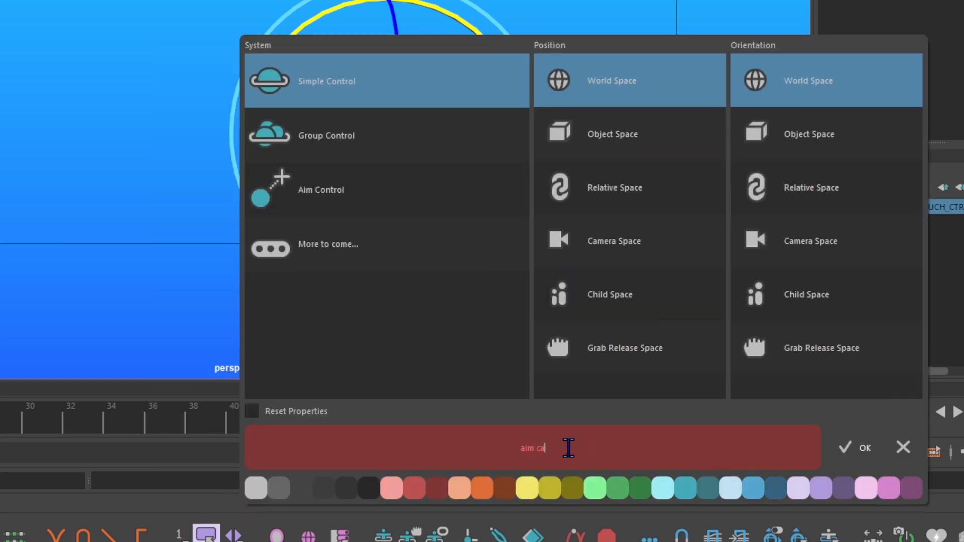
{"action": "type", "text": "mera"}
{"action": "left_click", "coordinate": [481, 490]}
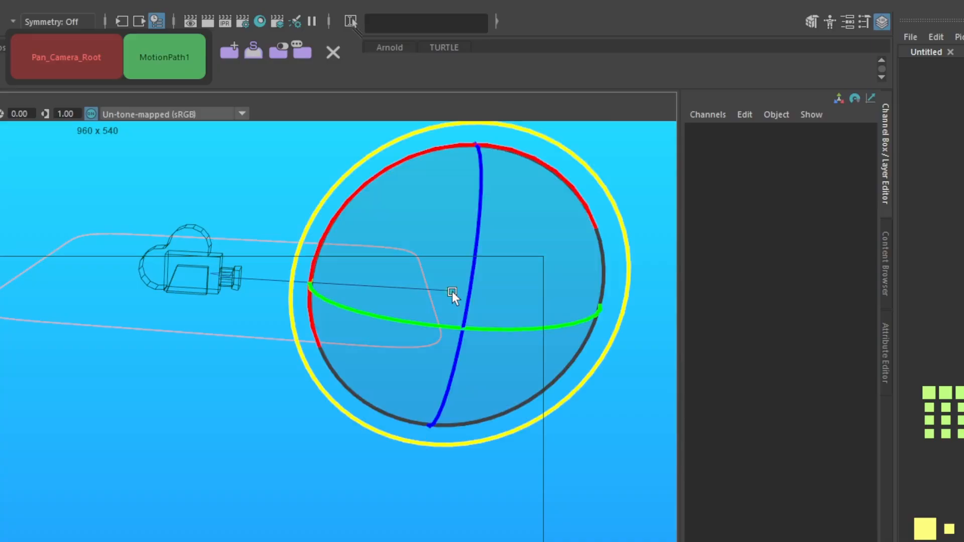
- Create a simple world-space control on the camera's aim point and label it "camera pv"
{"action": "left_click", "coordinate": [452, 291]}
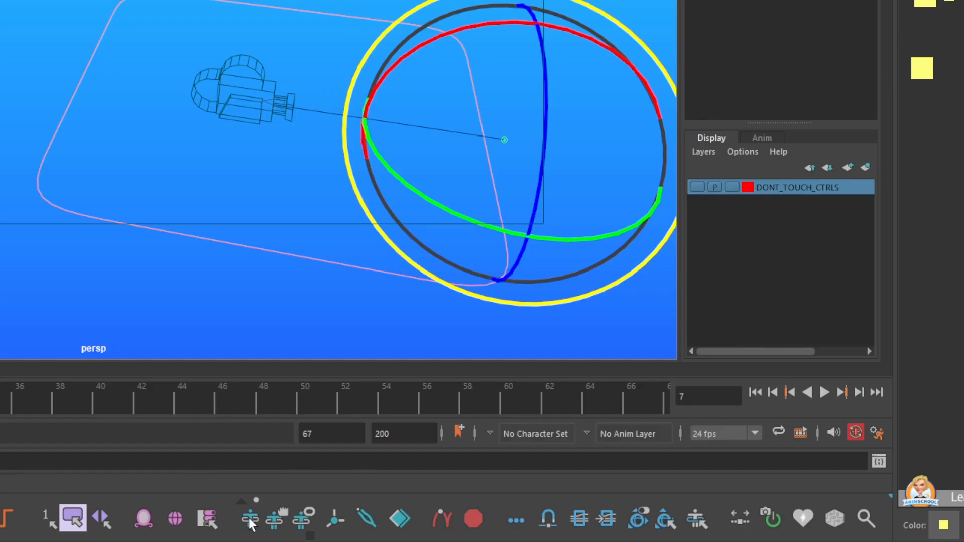
{"action": "left_click", "coordinate": [249, 520]}
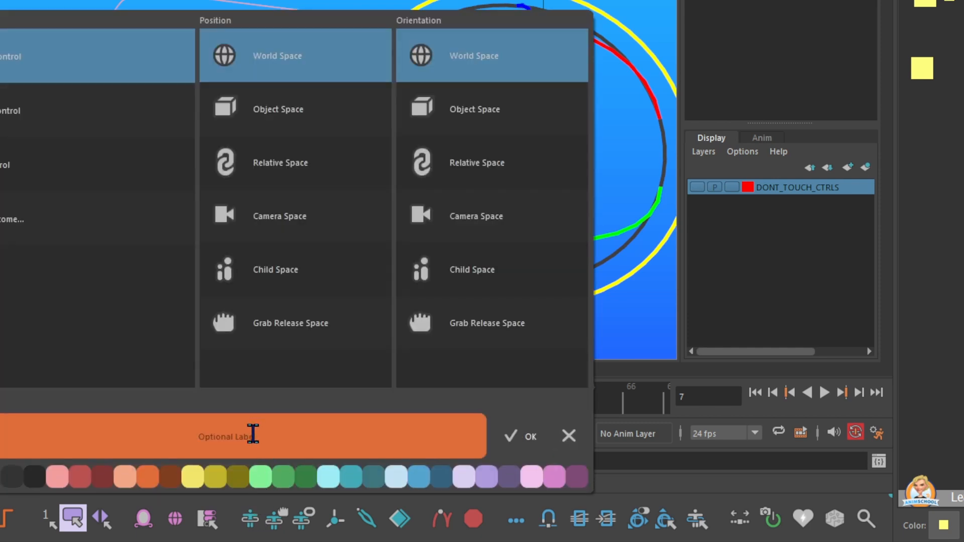
{"action": "type", "text": "camera pv"}
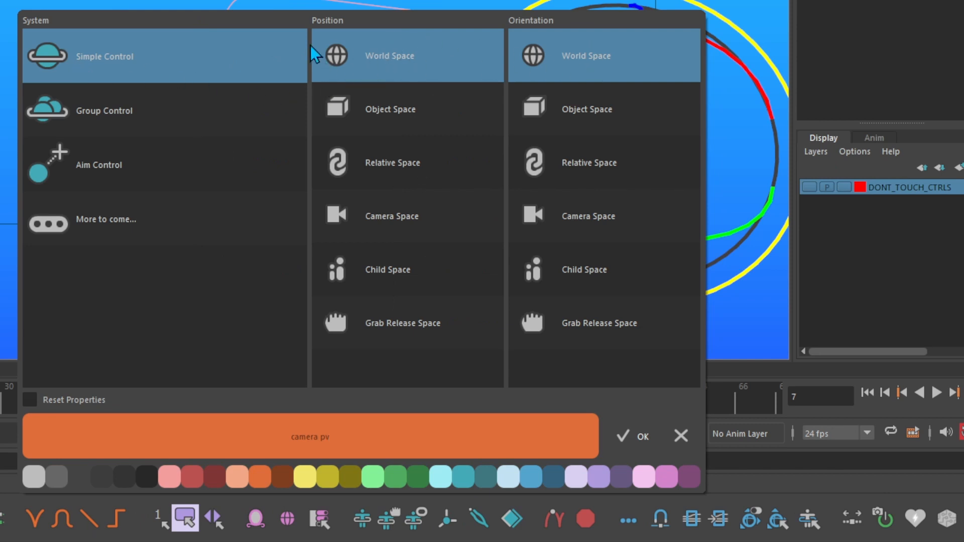
{"action": "left_click", "coordinate": [645, 436]}
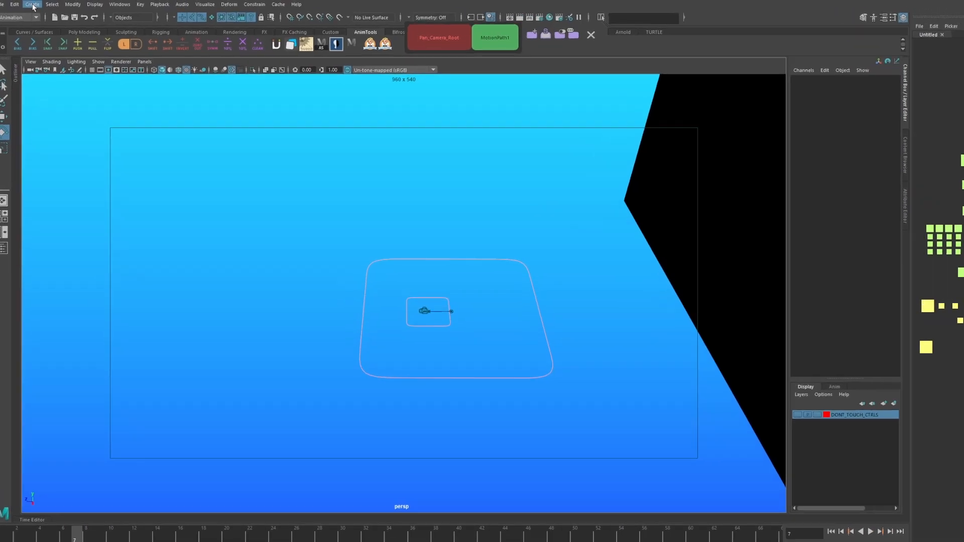
- Create a locator and attach it to swing_path with a Geometry constraint so that it slides along the curve
{"action": "left_click", "coordinate": [32, 5]}
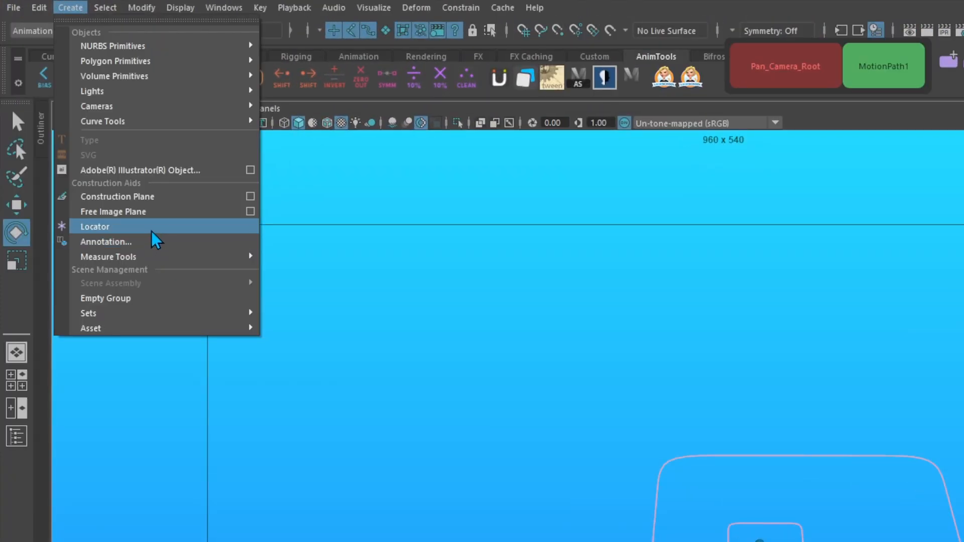
{"action": "left_click", "coordinate": [79, 131]}
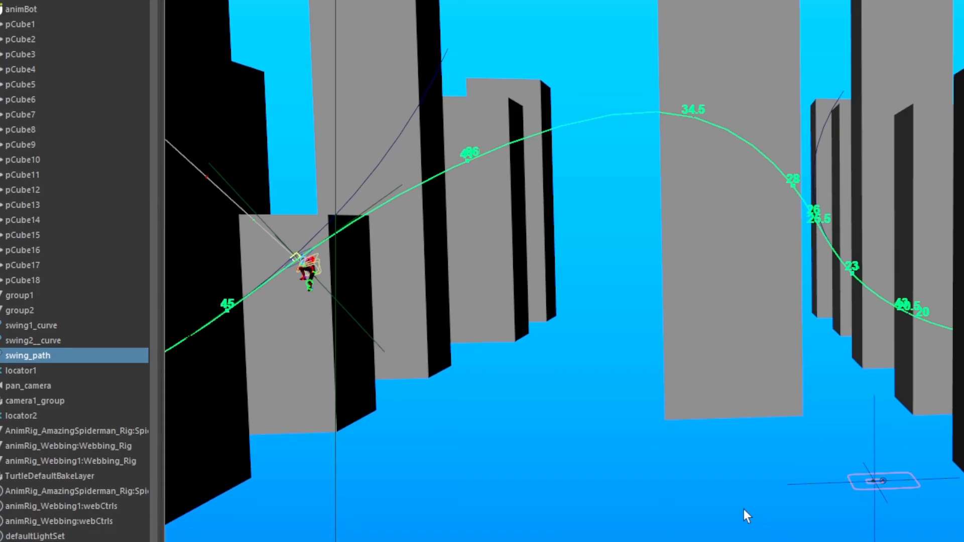
{"action": "left_click", "coordinate": [796, 434]}
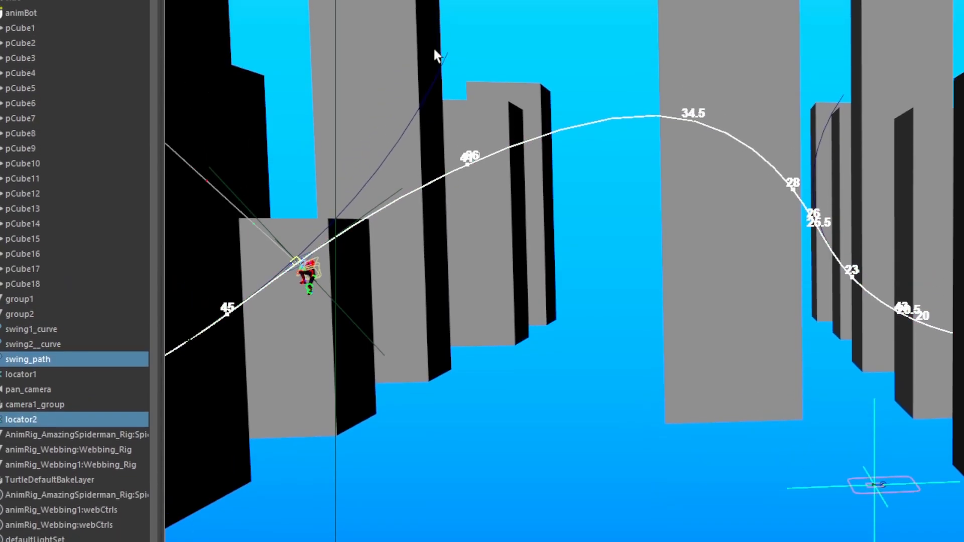
{"action": "left_click", "coordinate": [388, 7]}
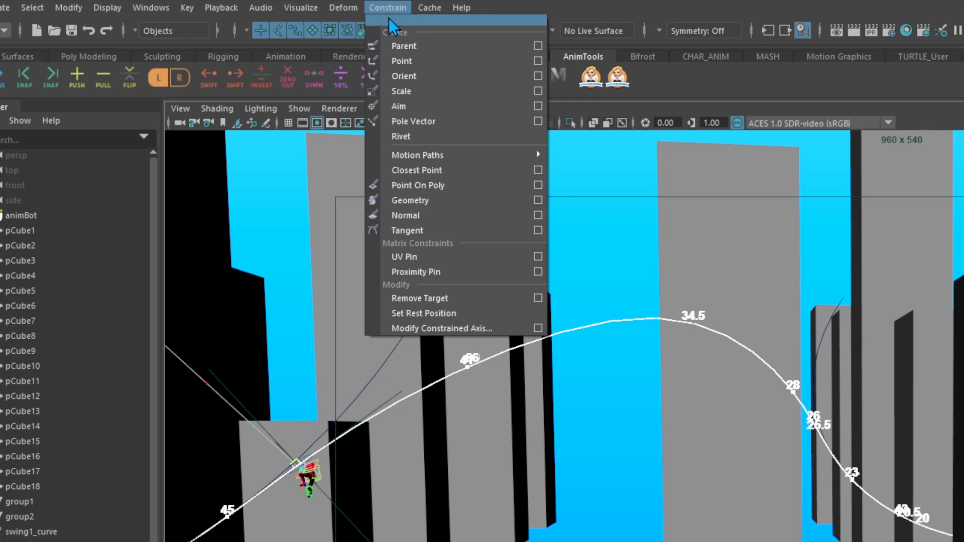
{"action": "left_click", "coordinate": [402, 21]}
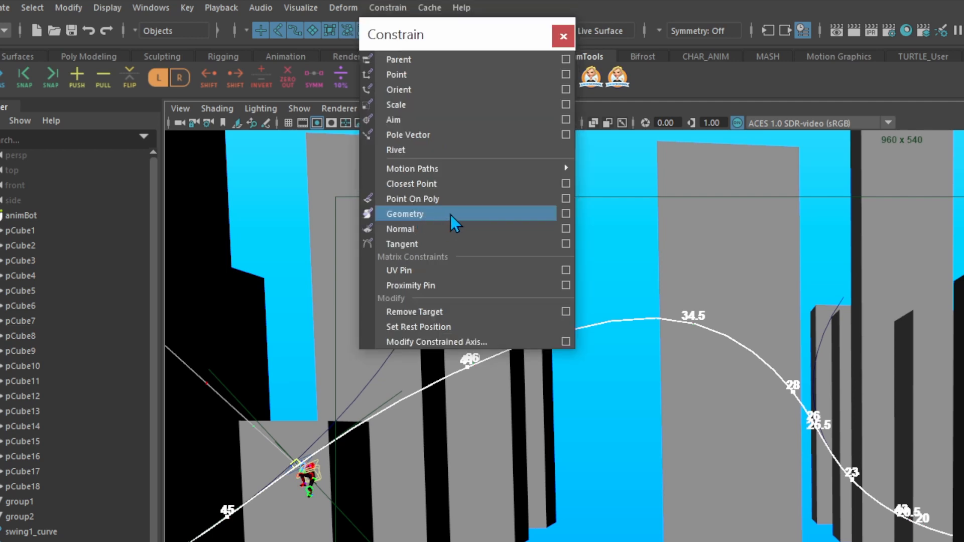
{"action": "left_click", "coordinate": [452, 217]}
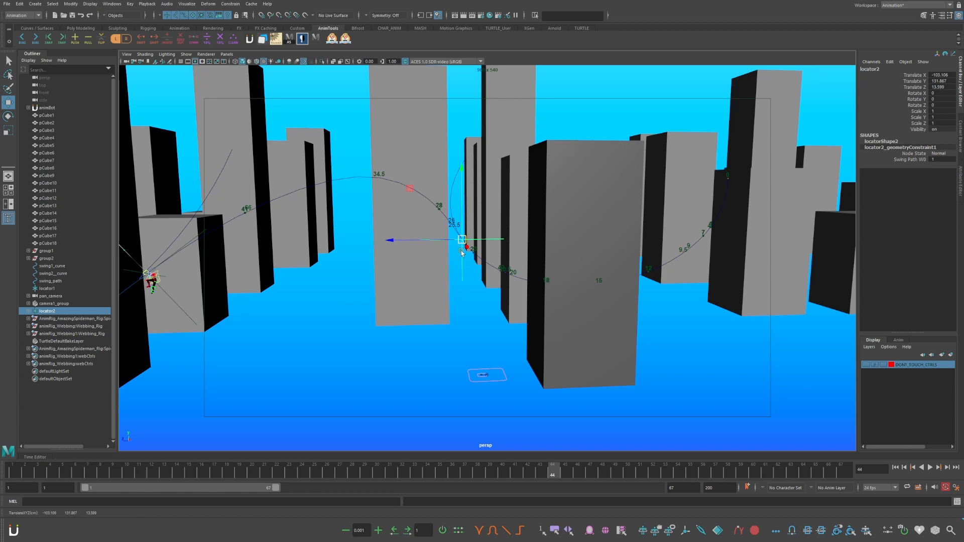
{"action": "left_click_drag", "start_coordinate": [464, 245], "coordinate": [381, 177]}
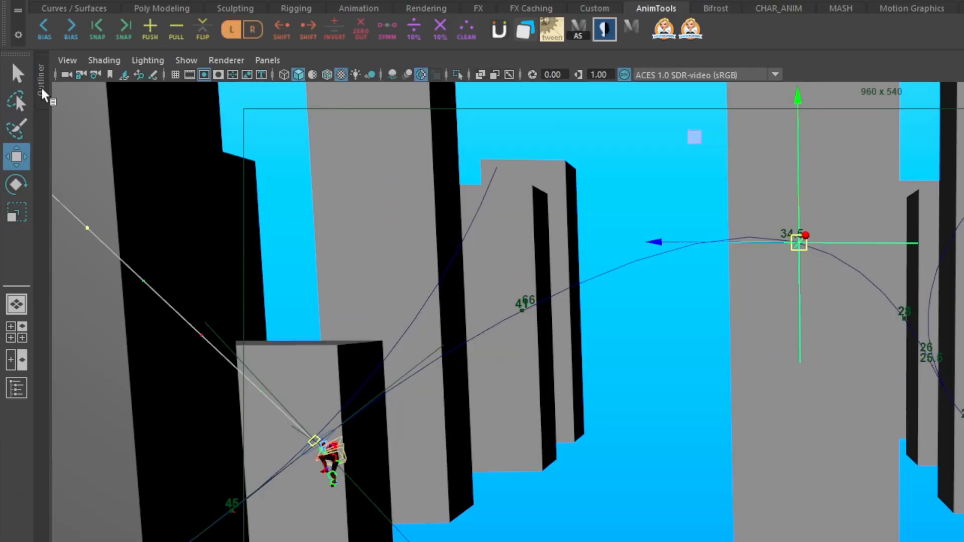
- Parent locator2 under locator1 and set its translate and rotate values to 0
{"action": "left_click", "coordinate": [42, 93]}
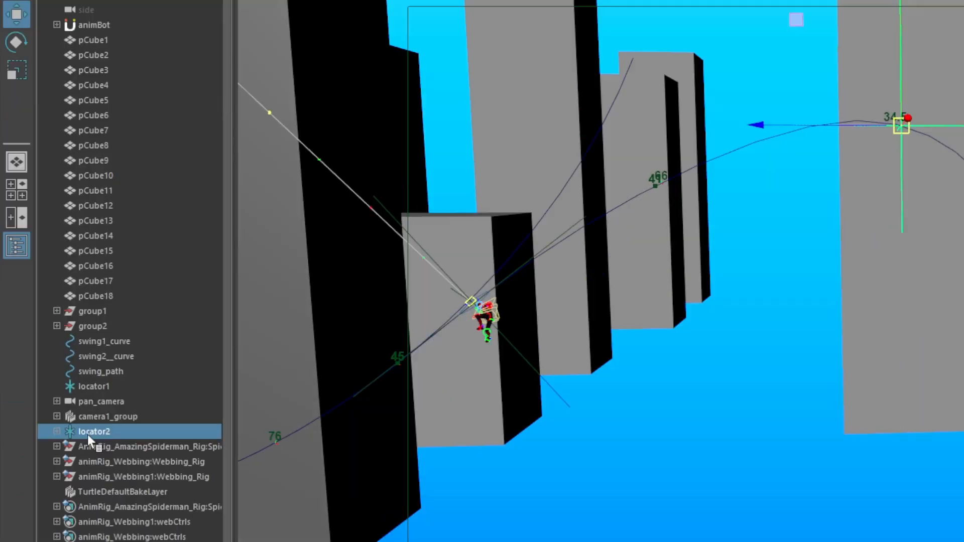
{"action": "middle_click_drag", "start_coordinate": [88, 429], "coordinate": [95, 384]}
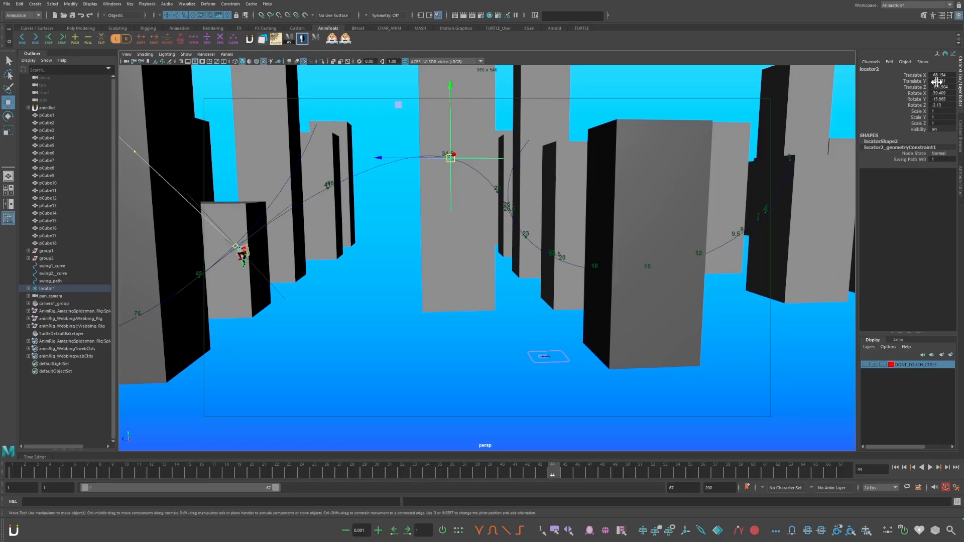
{"action": "left_click_drag", "start_coordinate": [938, 76], "coordinate": [937, 101]}
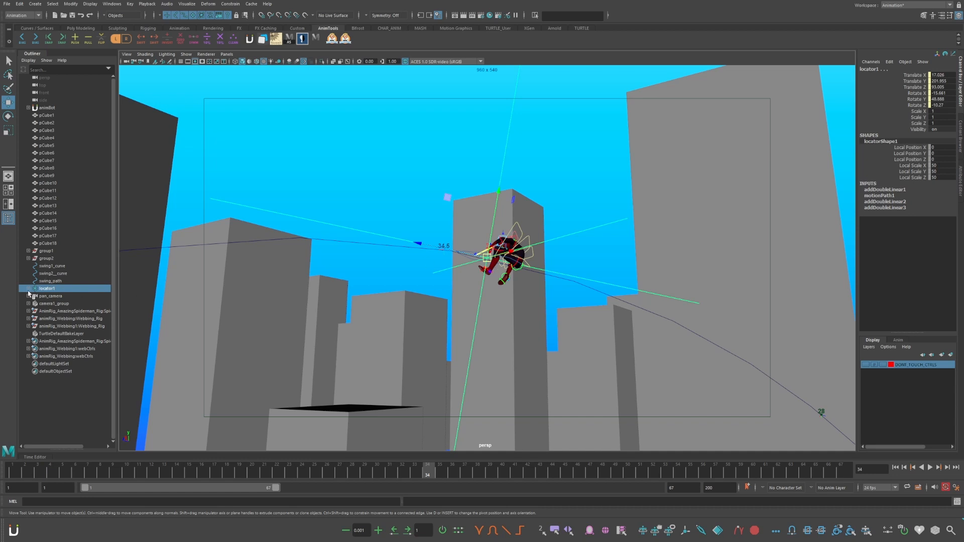
- Offset locator2 from its parent along the swing path and attach the camera pv control to it
{"action": "left_click", "coordinate": [29, 289]}
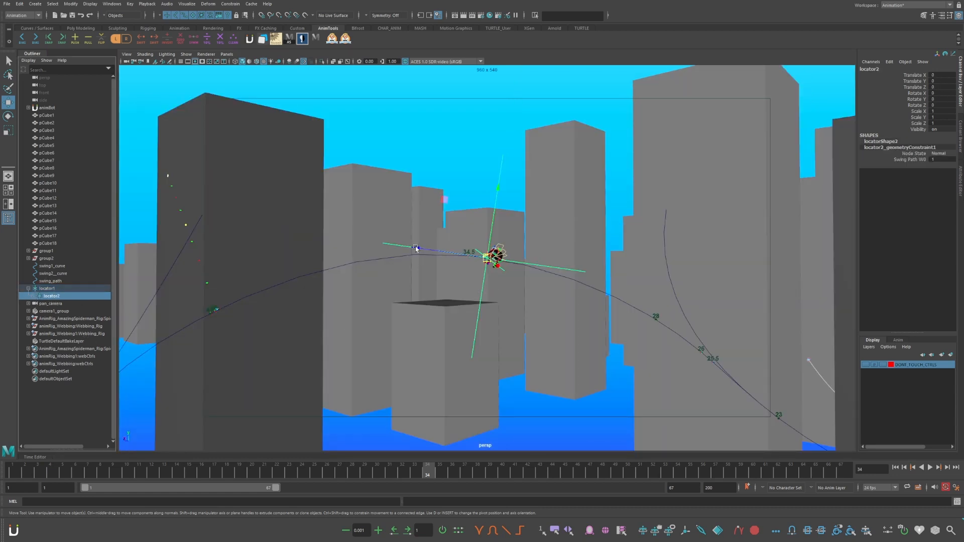
{"action": "mouse_move", "coordinate": [416, 248]}
{"action": "left_mouse_down"}
{"action": "mouse_move", "coordinate": [523, 310]}
{"action": "mouse_move", "coordinate": [604, 374]}
{"action": "mouse_move", "coordinate": [674, 335]}
{"action": "left_mouse_up"}
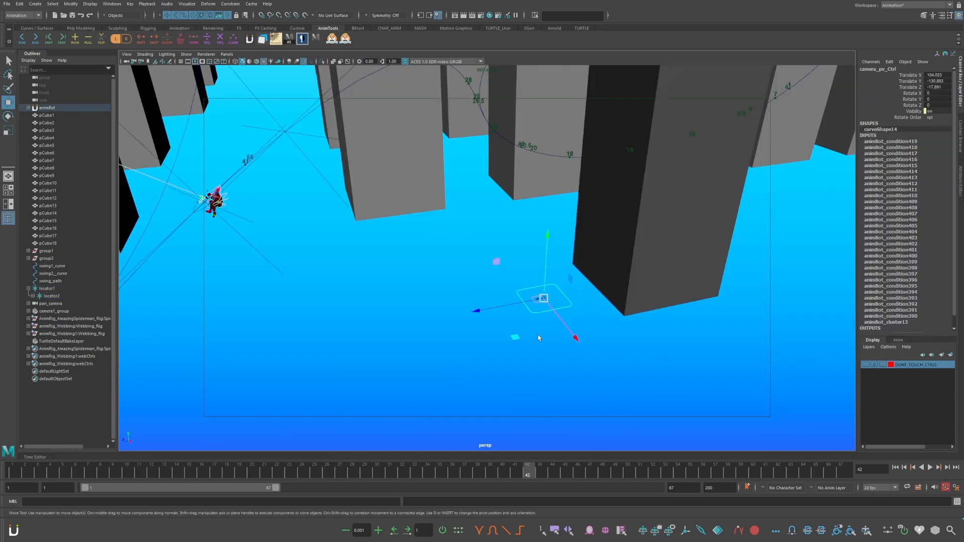
{"action": "left_click", "coordinate": [301, 143]}
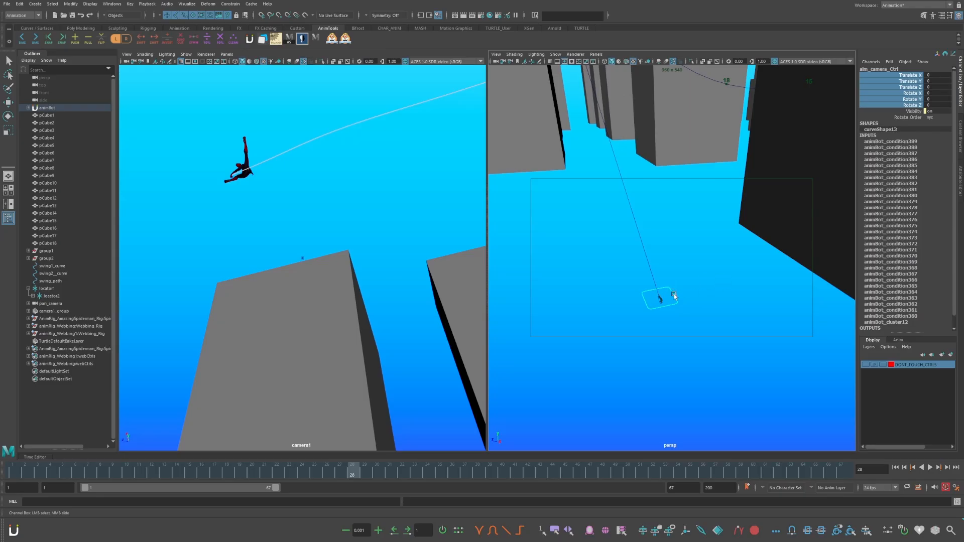
- Raise the aim camera control toward the swing path at frame 28 and slide locator2 along the path
{"action": "key", "text": "w"}
{"action": "left_click_drag", "start_coordinate": [659, 266], "coordinate": [657, 154]}
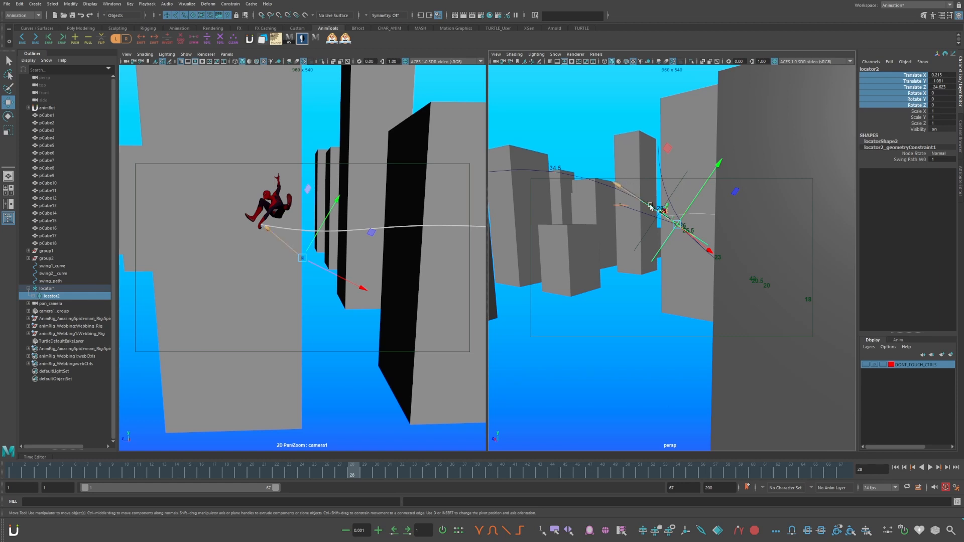
{"action": "left_click_drag", "start_coordinate": [629, 182], "coordinate": [613, 182]}
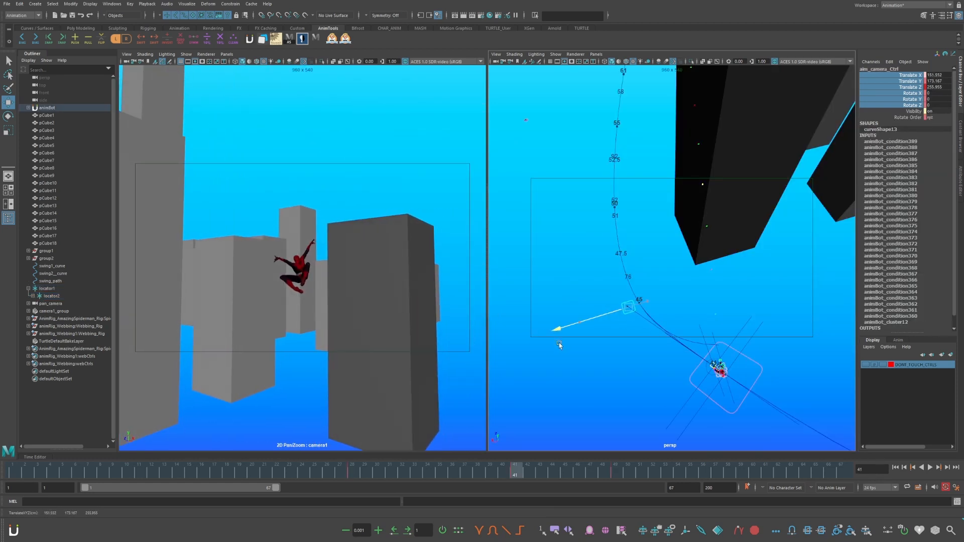
- Move the aim camera control farther out from the swing path at frame 41 and play back the shot
{"action": "left_click_drag", "start_coordinate": [559, 345], "coordinate": [516, 363]}
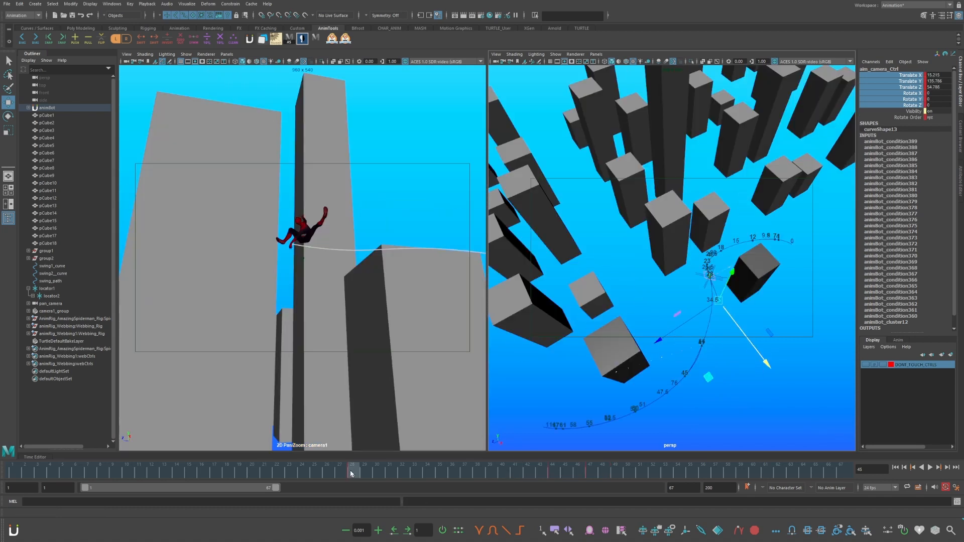
{"action": "key", "text": "alt+v"}
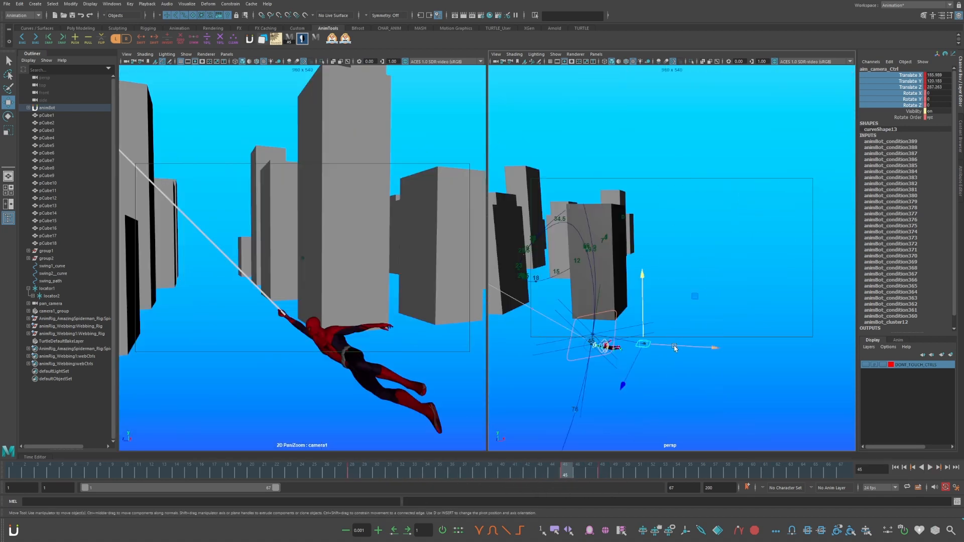
{"action": "key", "text": "alt+v"}
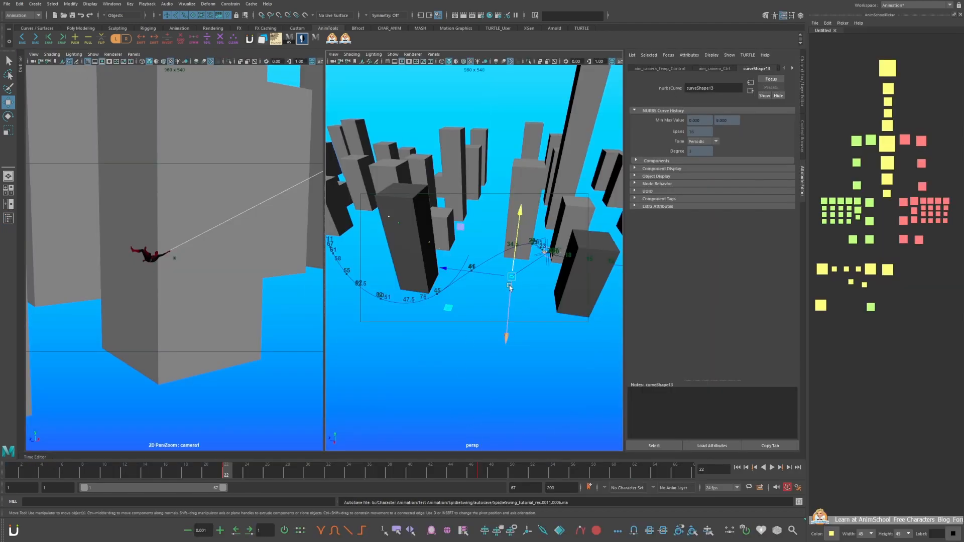
- Review the camera move by stepping between the aim camera control's keys at frames 22 and 47 and scrubbing the frames between them
{"action": "left_click", "coordinate": [480, 473]}
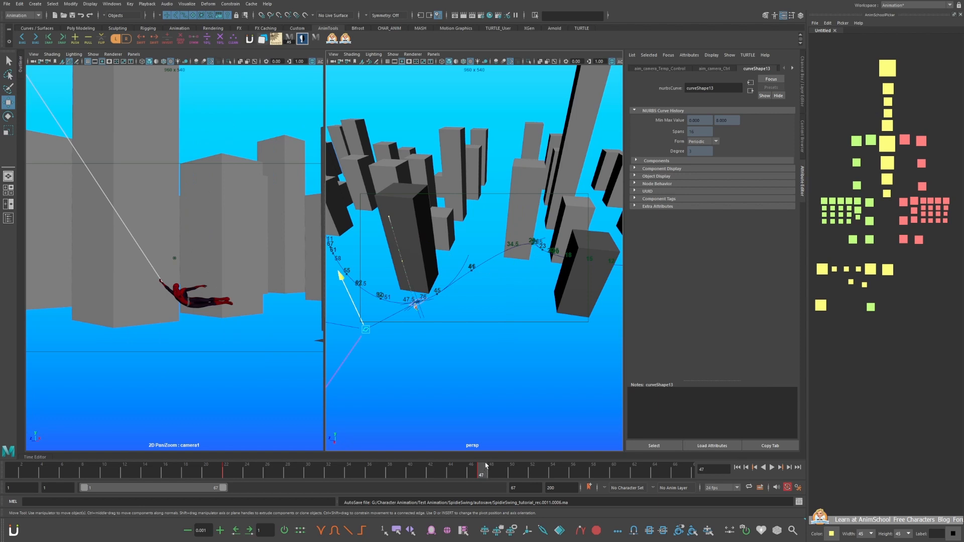
{"action": "key", "text": "comma"}
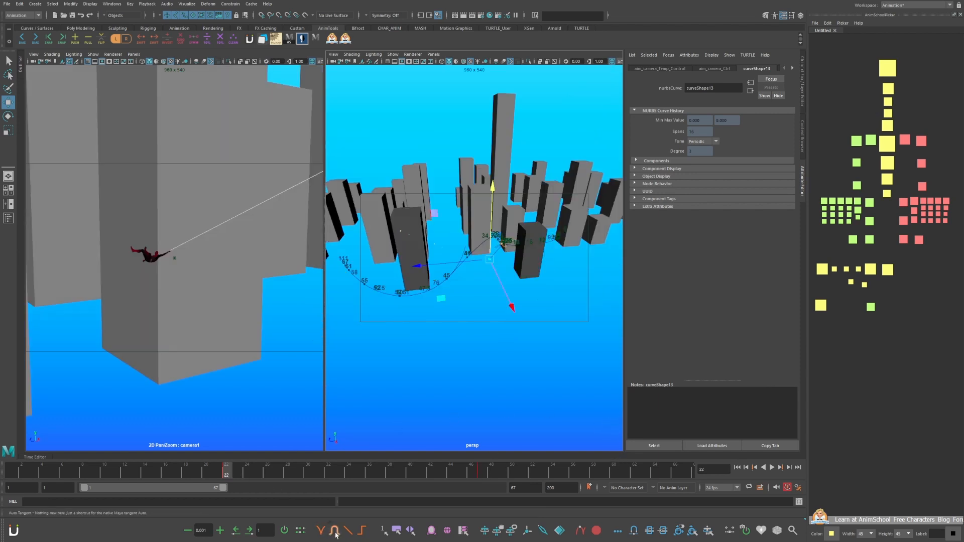
{"action": "key", "text": "period"}
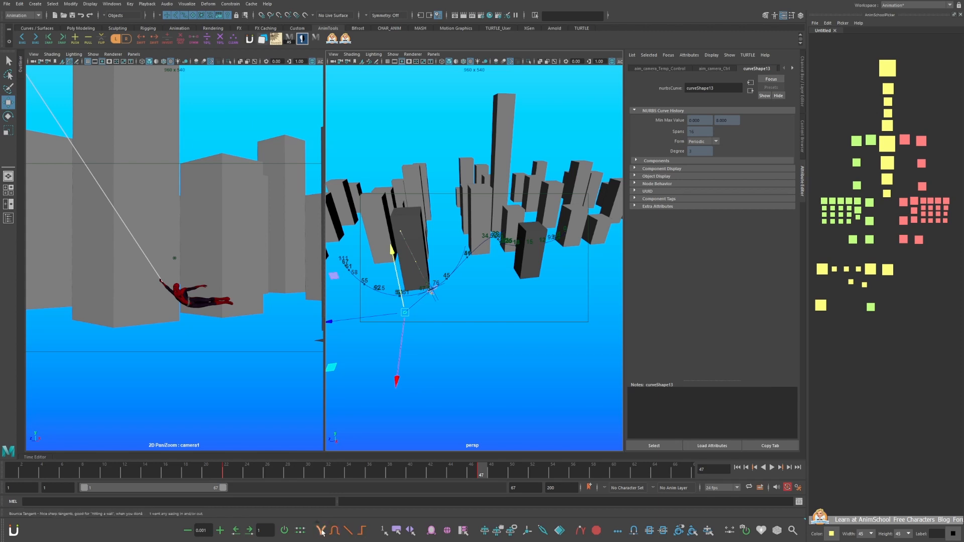
{"action": "left_click_drag", "start_coordinate": [459, 472], "coordinate": [481, 475]}
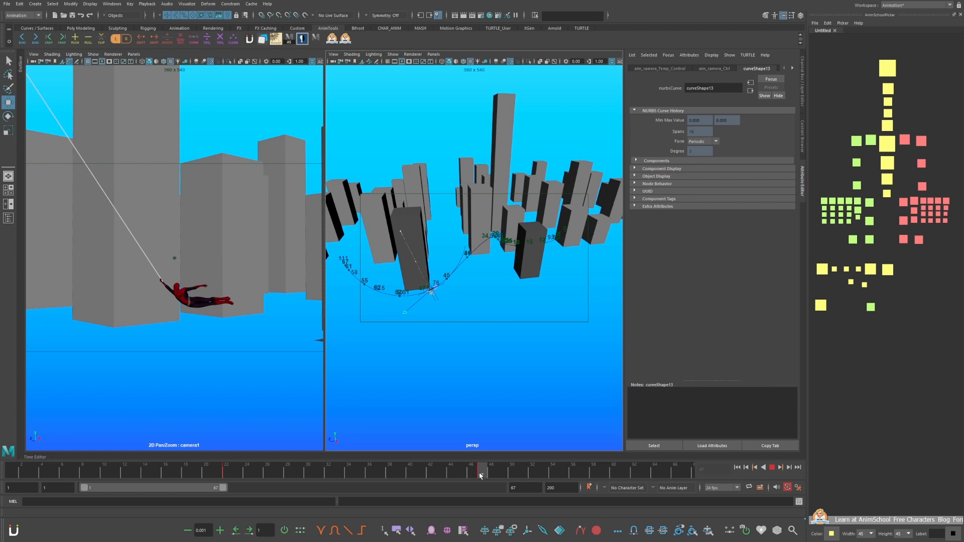
{"action": "left_click_drag", "start_coordinate": [481, 476], "coordinate": [401, 472]}
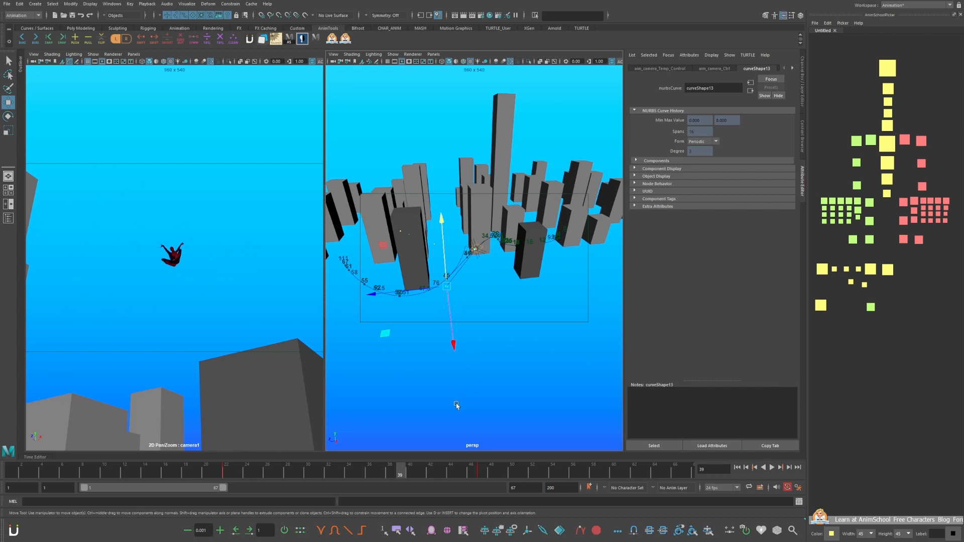
- Expand camera1_group in the scene hierarchy and rename its camera1 to NOT_A_CAMERA
{"action": "left_click", "coordinate": [21, 69]}
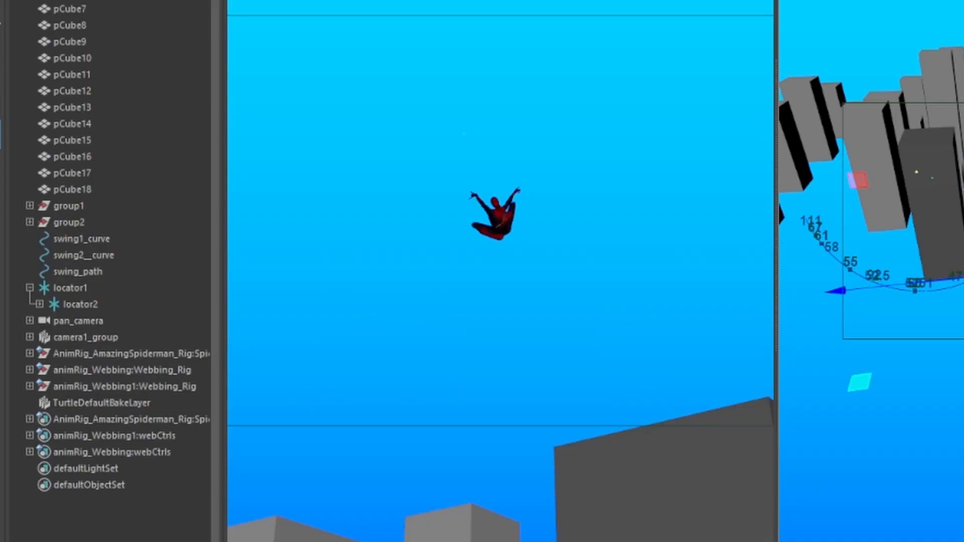
{"action": "left_click", "coordinate": [83, 338]}
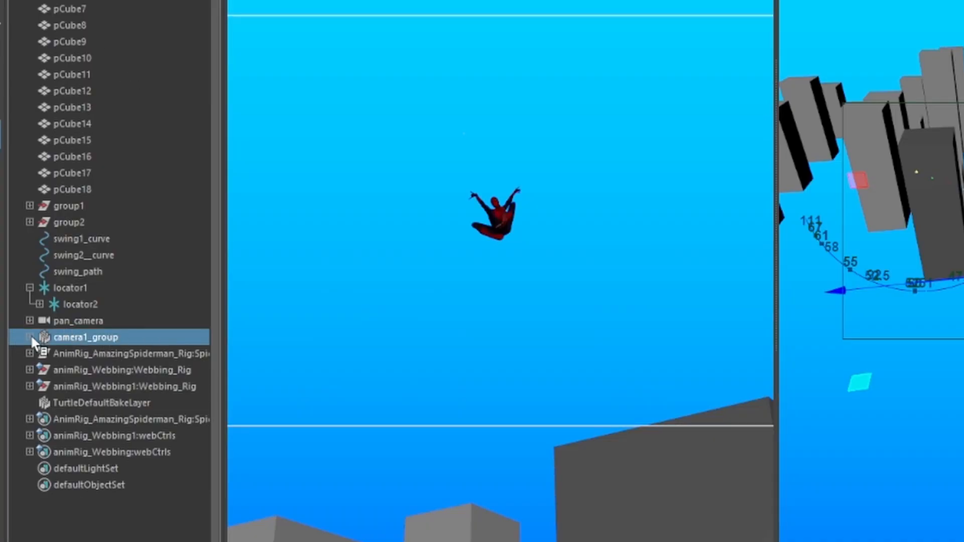
{"action": "left_click", "coordinate": [30, 338]}
{"action": "left_click", "coordinate": [81, 355]}
{"action": "double_click", "coordinate": [82, 354]}
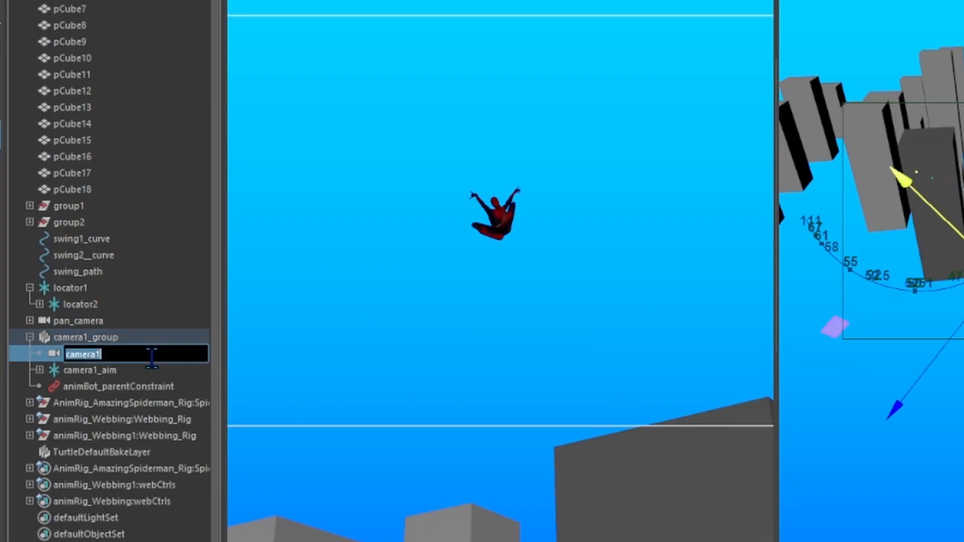
{"action": "type", "text": "NOT"}
{"action": "type", "text": " A CA"}
{"action": "type", "text": "MERA"}
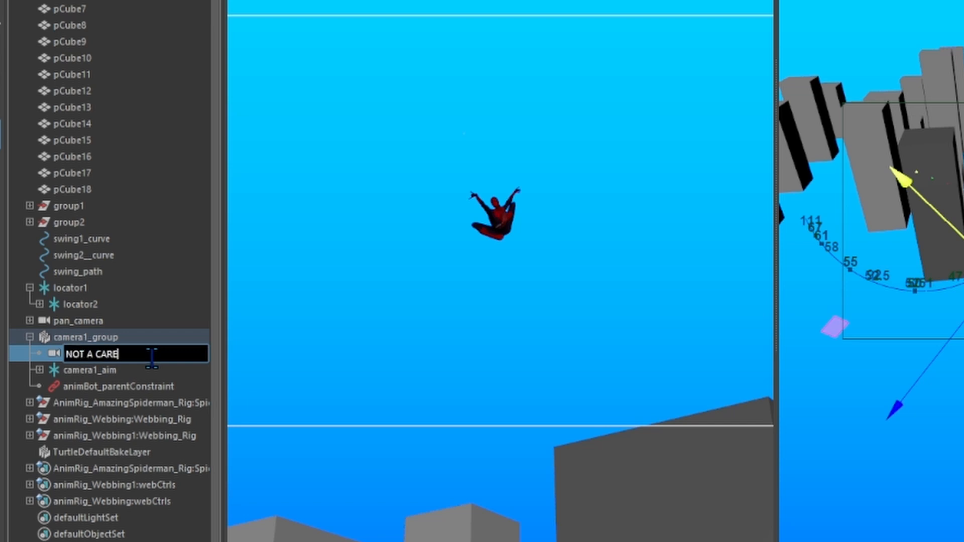
- Create a new camera, name it aim_camera and parent it under NOT_A_CAMERA
{"action": "left_click", "coordinate": [65, 10]}
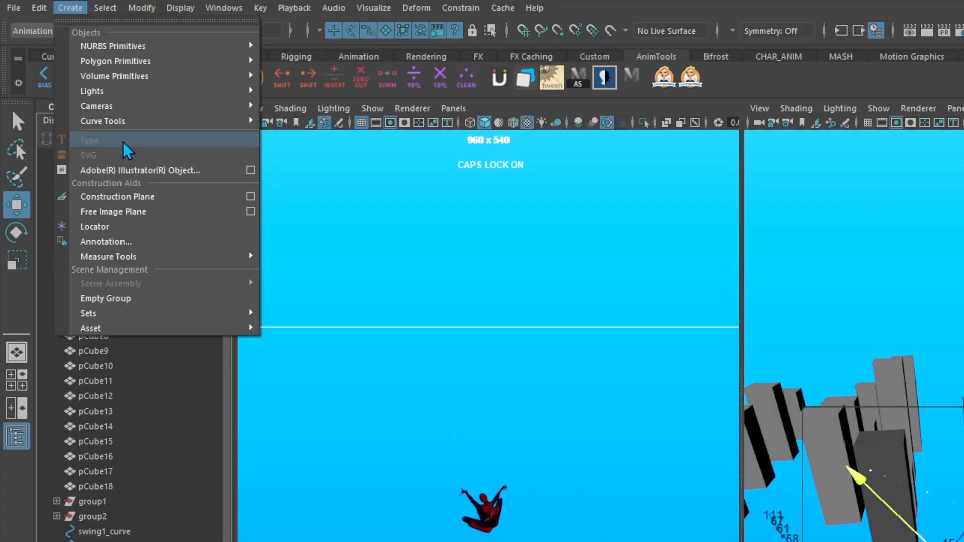
{"action": "left_click", "coordinate": [321, 322]}
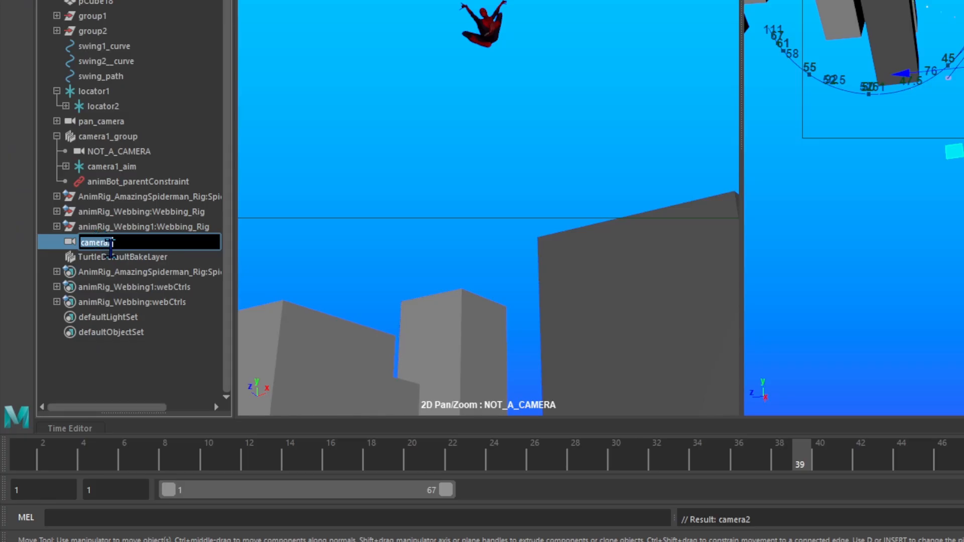
{"action": "type", "text": "AI"}
{"action": "type", "text": "m_camera"}
{"action": "key", "text": "Return"}
{"action": "left_click_drag", "start_coordinate": [68, 242], "coordinate": [99, 151]}
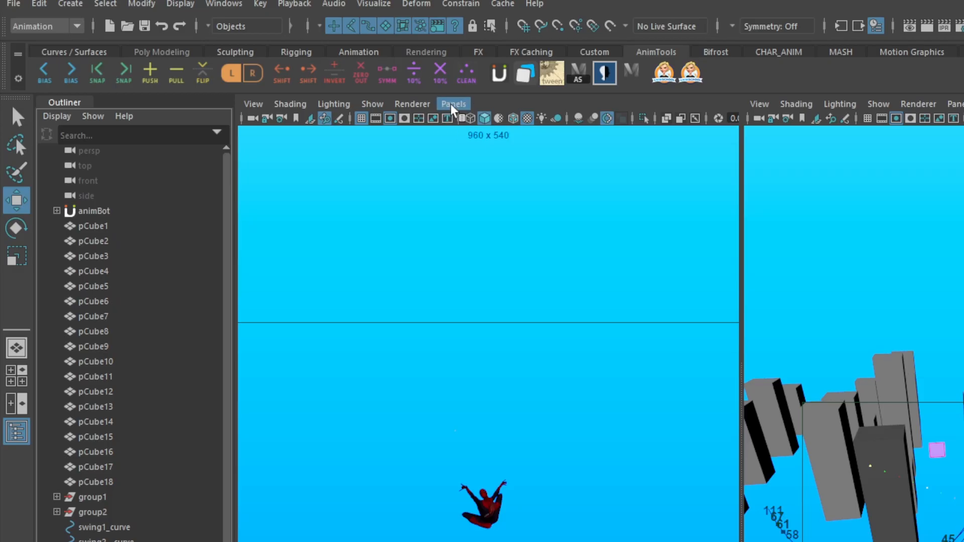
- Look through aim_camera in the shot viewport and set its focal length to 50
{"action": "left_click", "coordinate": [454, 104]}
{"action": "mouse_move", "coordinate": [522, 119]}
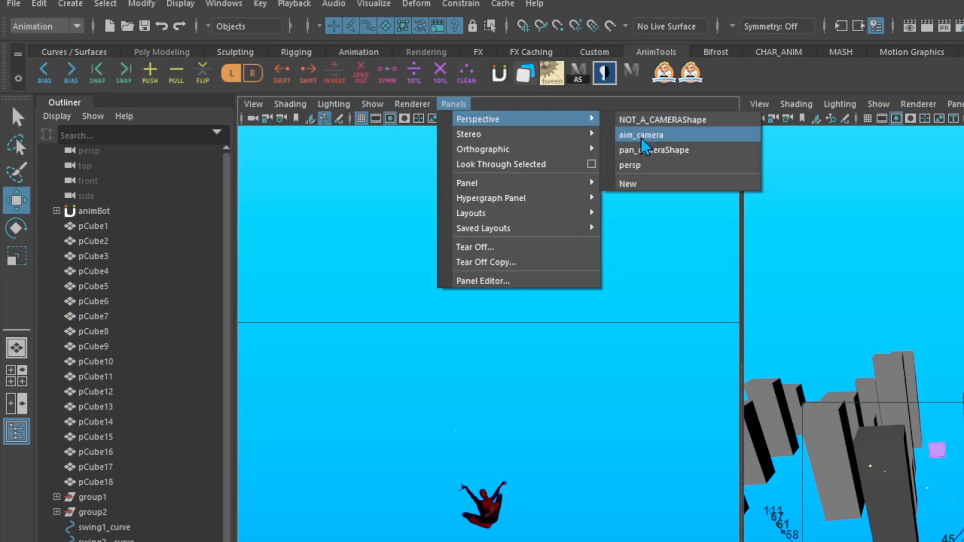
{"action": "left_click", "coordinate": [655, 136]}
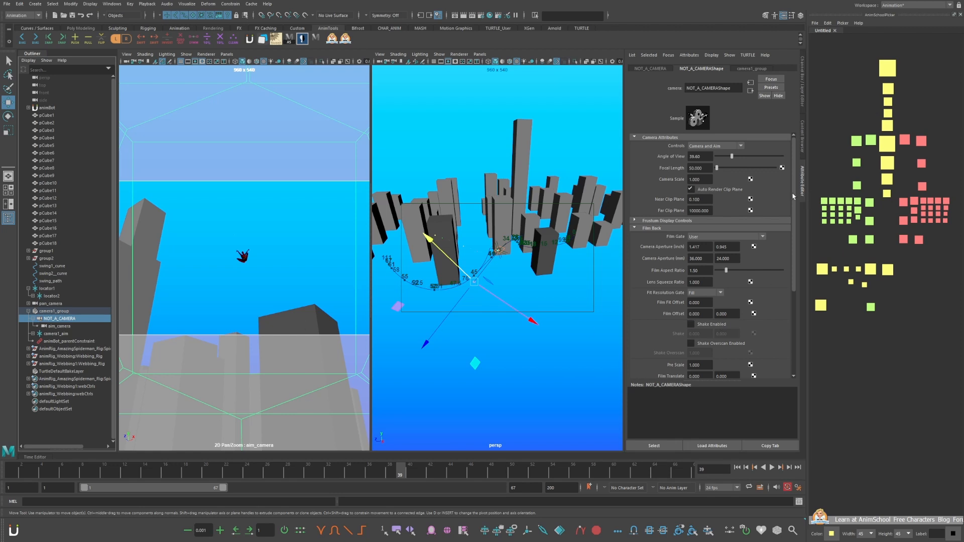
{"action": "left_click", "coordinate": [57, 326]}
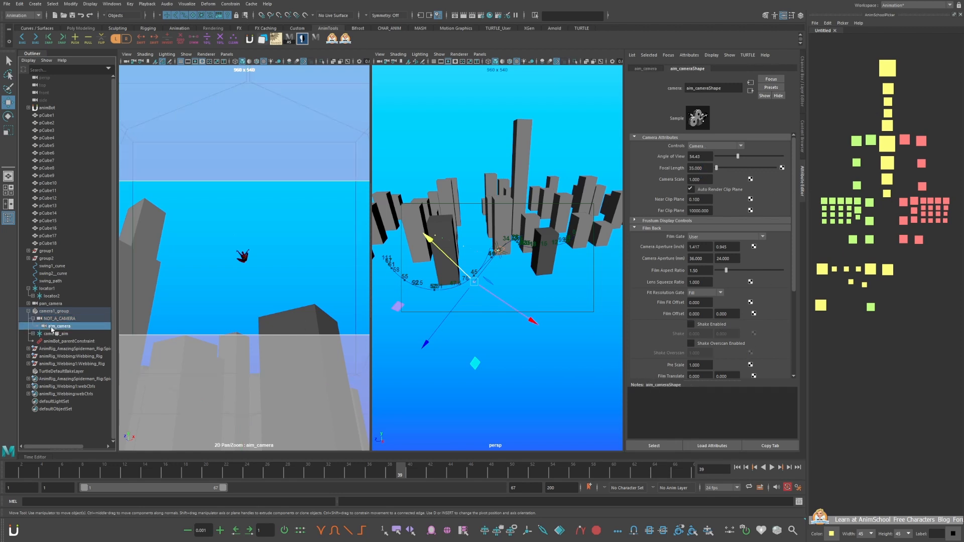
{"action": "left_click", "coordinate": [702, 168]}
{"action": "key", "text": "Return"}
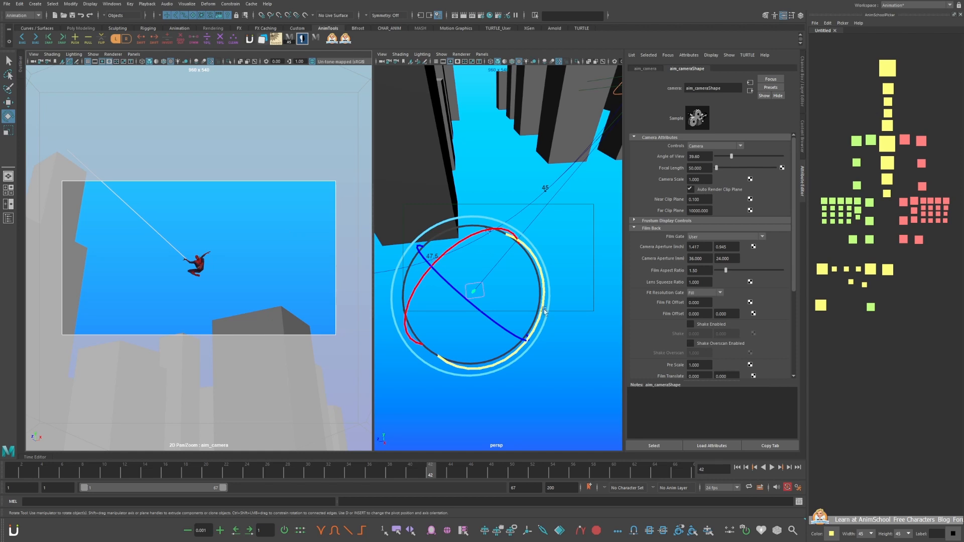
- Rotate aim_camera slightly sideways at frame 42 to reframe Spider-Man, and play back the shot
{"action": "left_click_drag", "start_coordinate": [544, 312], "coordinate": [541, 302]}
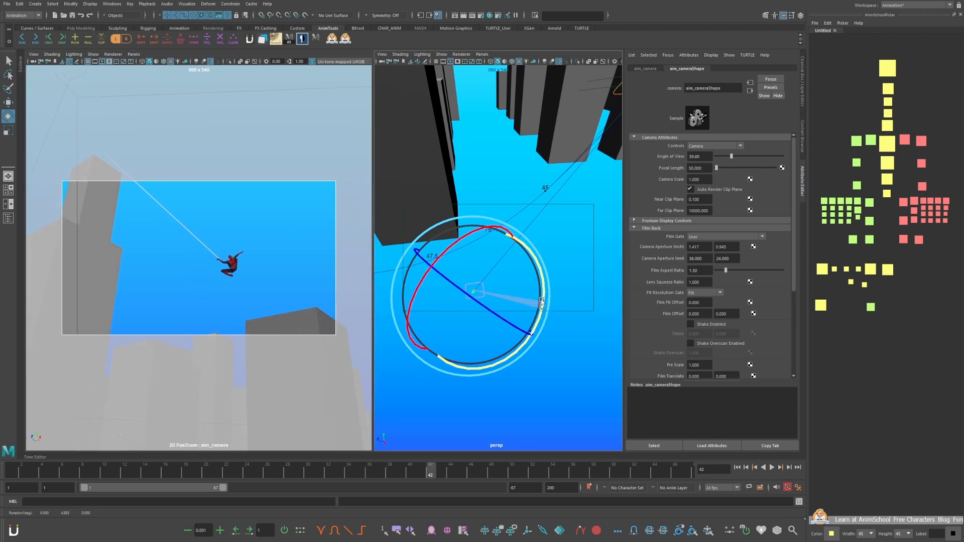
{"action": "key", "text": "alt+v"}
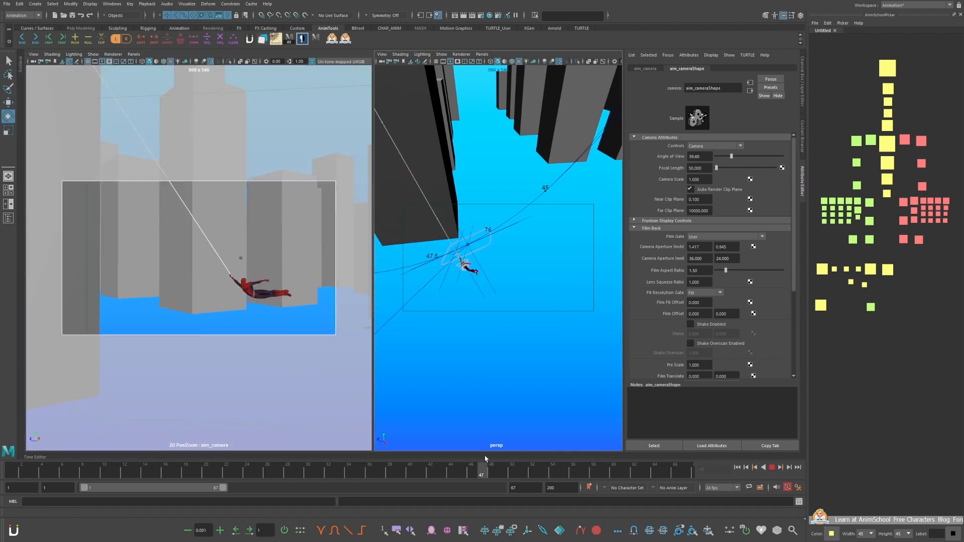
- Key aim_camera at frame 52, rotate it about 2 degrees sideways at frame 58 and play back the shot
{"action": "left_click", "coordinate": [533, 472]}
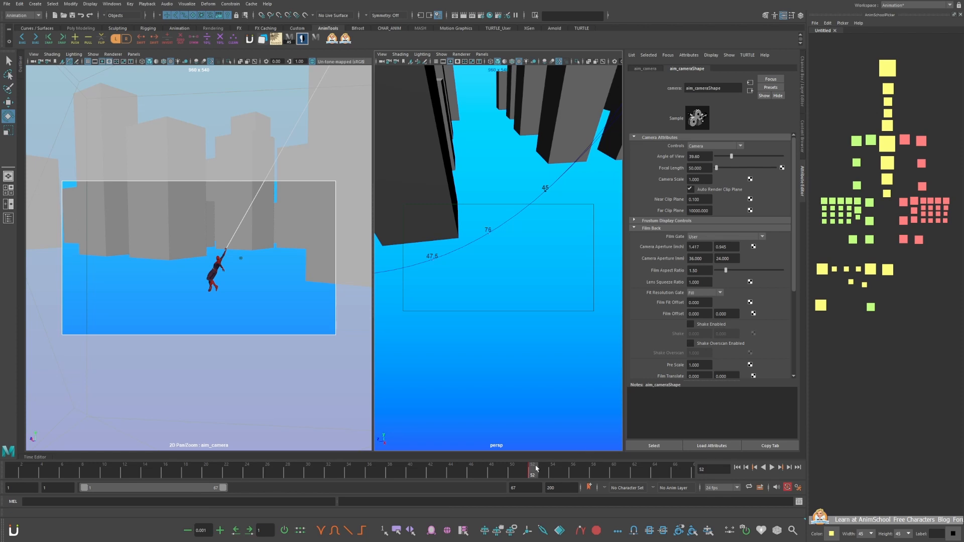
{"action": "left_click_drag", "start_coordinate": [547, 468], "coordinate": [597, 476]}
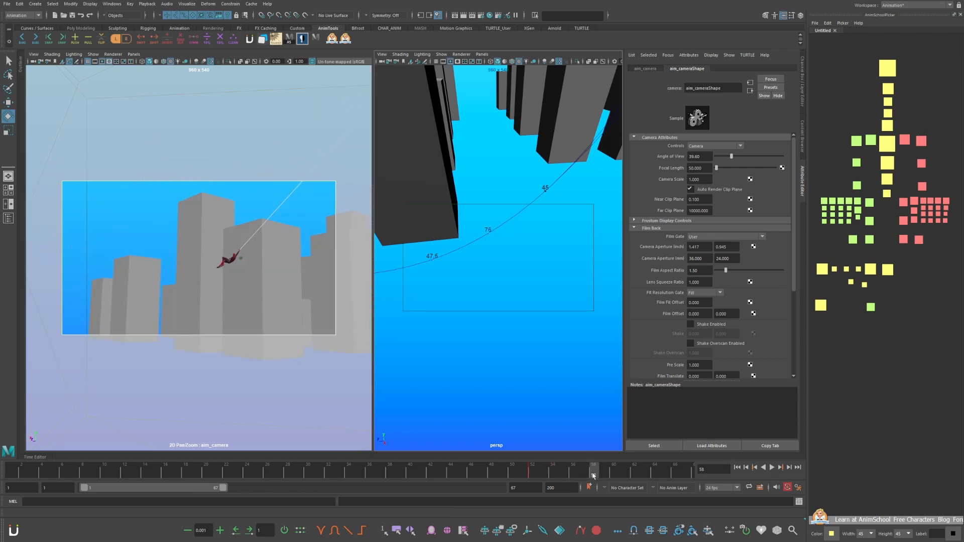
{"action": "key", "text": "f"}
{"action": "left_click_drag", "start_coordinate": [497, 331], "coordinate": [495, 333]}
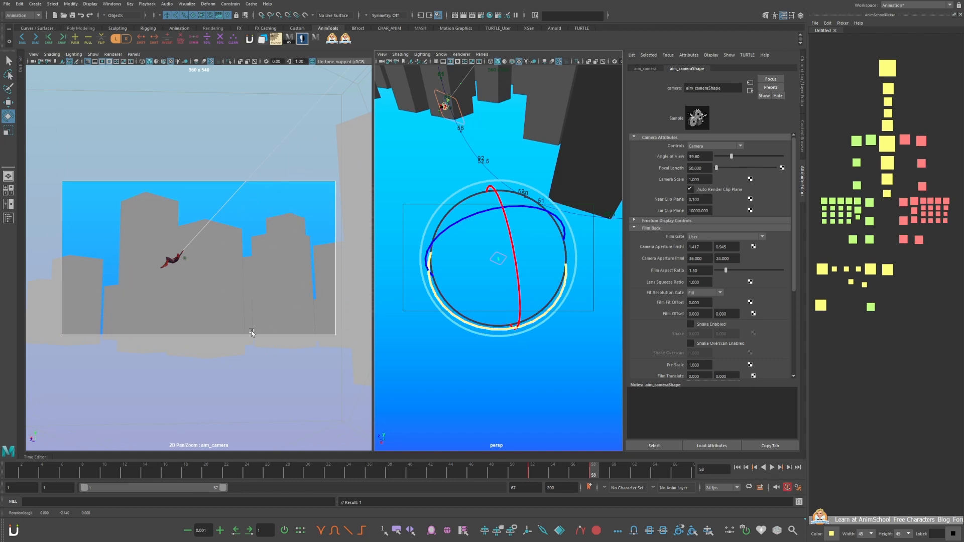
{"action": "key", "text": "alt+v"}
{"action": "left_click", "coordinate": [549, 475]}
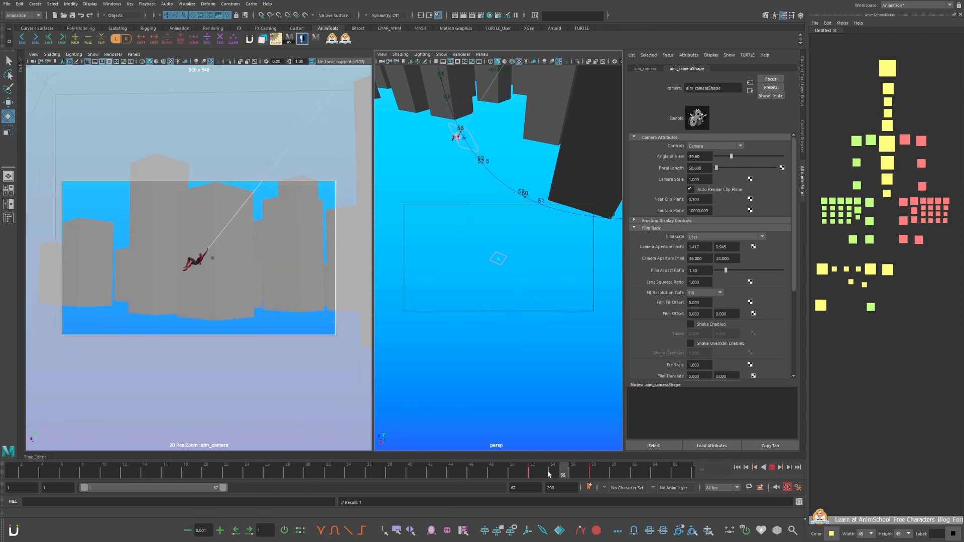
- Retime aim_camera's rotation by moving its frame 52 key to frame 48 and its frame 58 key to frame 55
{"action": "left_click_drag", "start_coordinate": [549, 475], "coordinate": [486, 481]}
{"action": "left_click", "coordinate": [532, 474]}
{"action": "left_click", "coordinate": [532, 474], "text": "shift"}
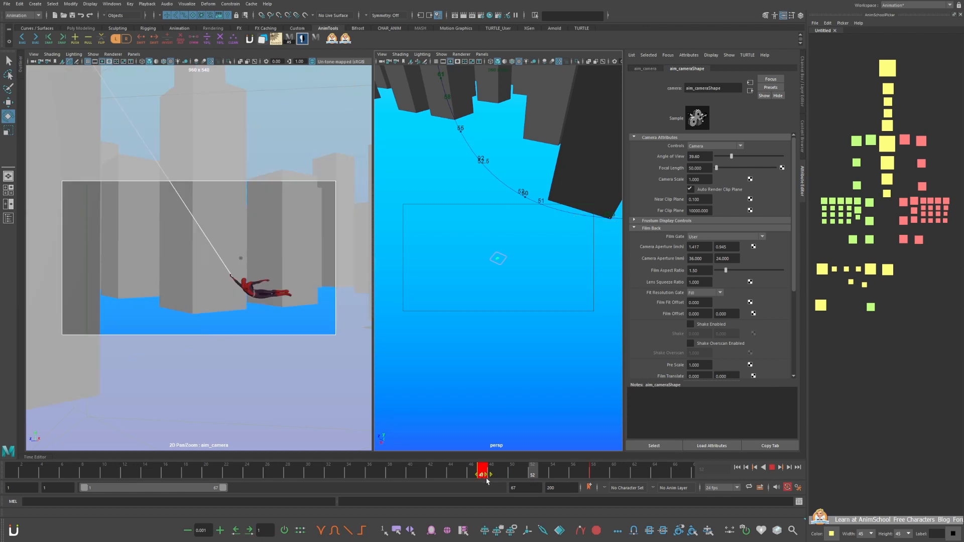
{"action": "left_click", "coordinate": [463, 475]}
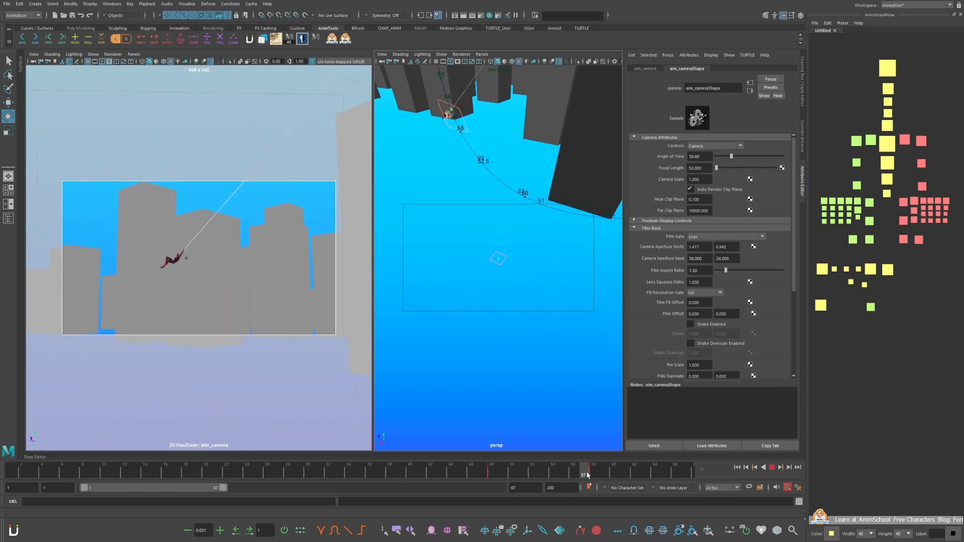
{"action": "left_click_drag", "start_coordinate": [546, 478], "coordinate": [571, 477]}
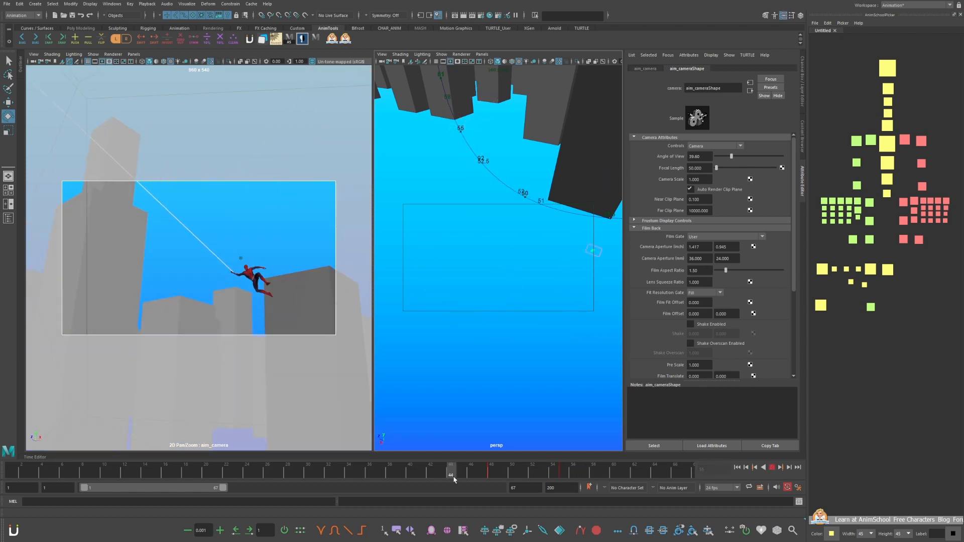
- Scrub from frame 44 through the retimed keys and play back the whole shot
{"action": "left_click_drag", "start_coordinate": [454, 480], "coordinate": [591, 477]}
{"action": "left_click", "coordinate": [773, 467]}
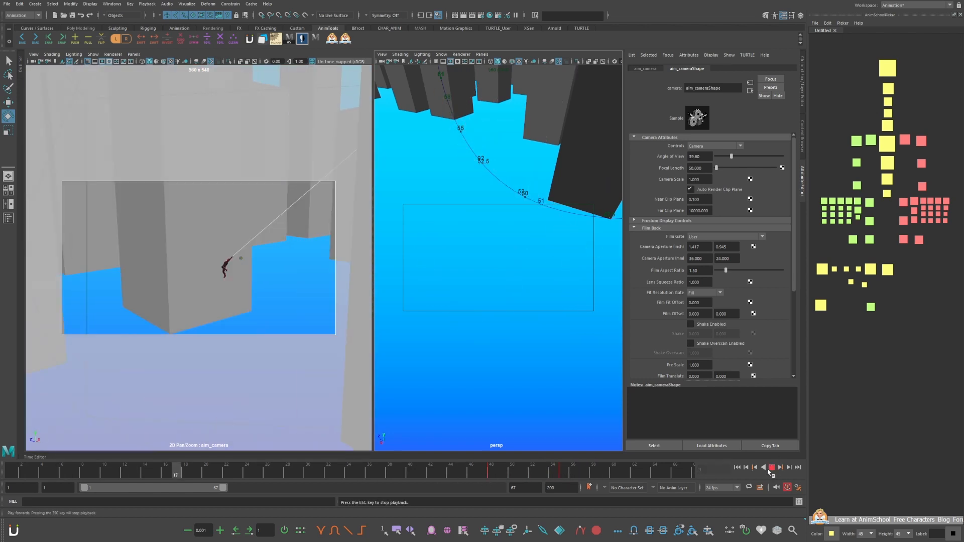